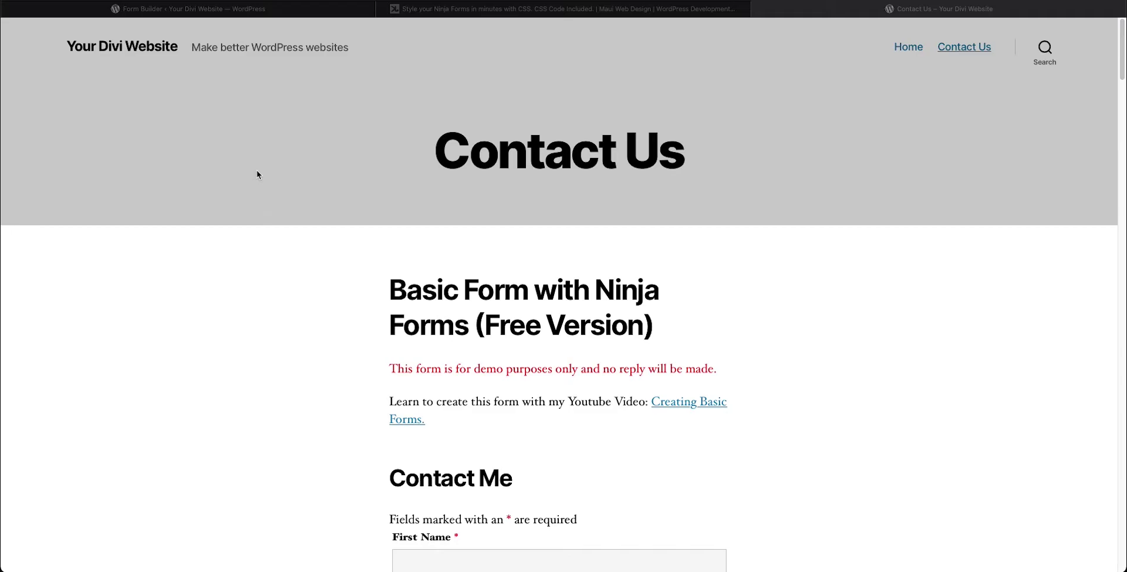
- Scroll down the Contact Us page to review the grey Contact Me - Styled card form
scroll(326, 288, "down", 3)
scroll(311, 290, "down", 5)
scroll(317, 289, "down", 1)
scroll(317, 288, "down", 2)
scroll(317, 289, "down", 3)
scroll(317, 288, "down", 2)
scroll(317, 288, "down", 2)
scroll(317, 288, "down", 1)
scroll(317, 288, "down", 1)
scroll(317, 289, "down", 1)
scroll(317, 288, "down", 1)
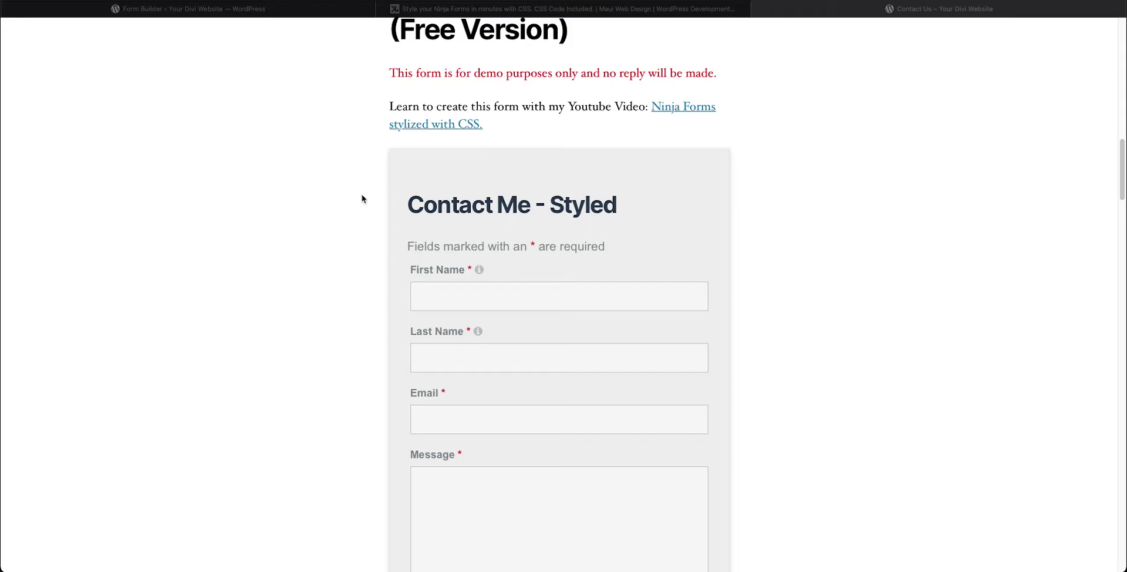
scroll(369, 202, "down", 2)
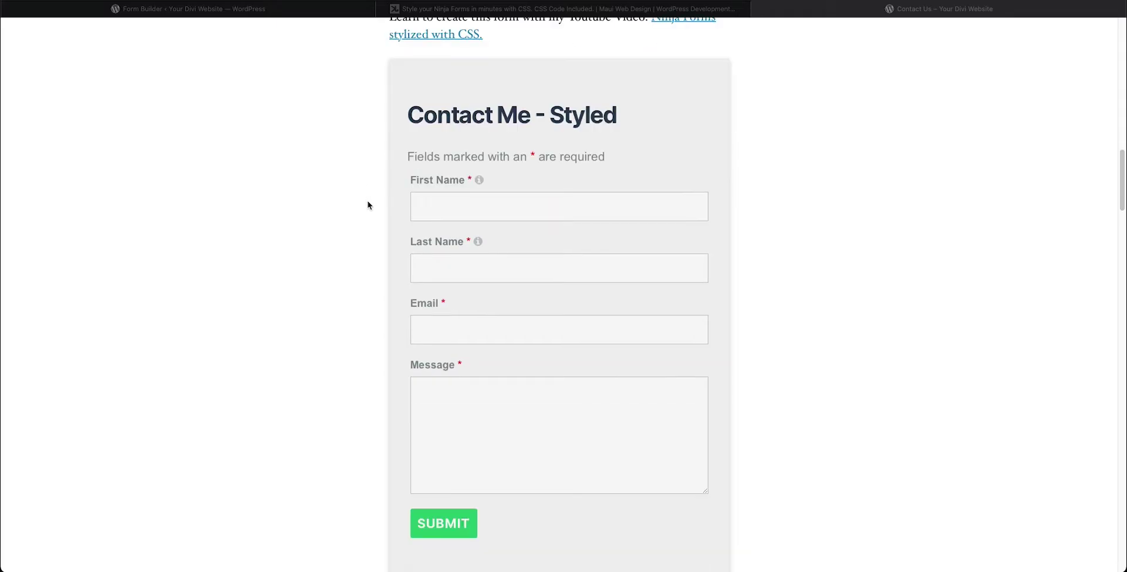
scroll(368, 205, "down", 3)
scroll(369, 205, "up", 1)
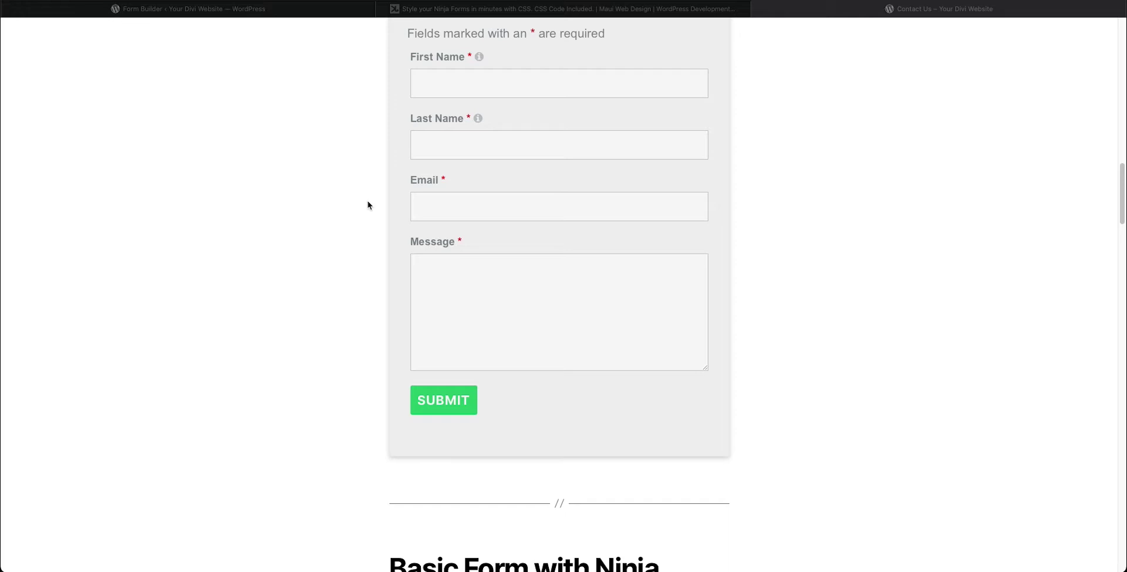
scroll(369, 205, "up", 1)
scroll(369, 205, "up", 1)
scroll(369, 204, "up", 1)
left_click(223, 16)
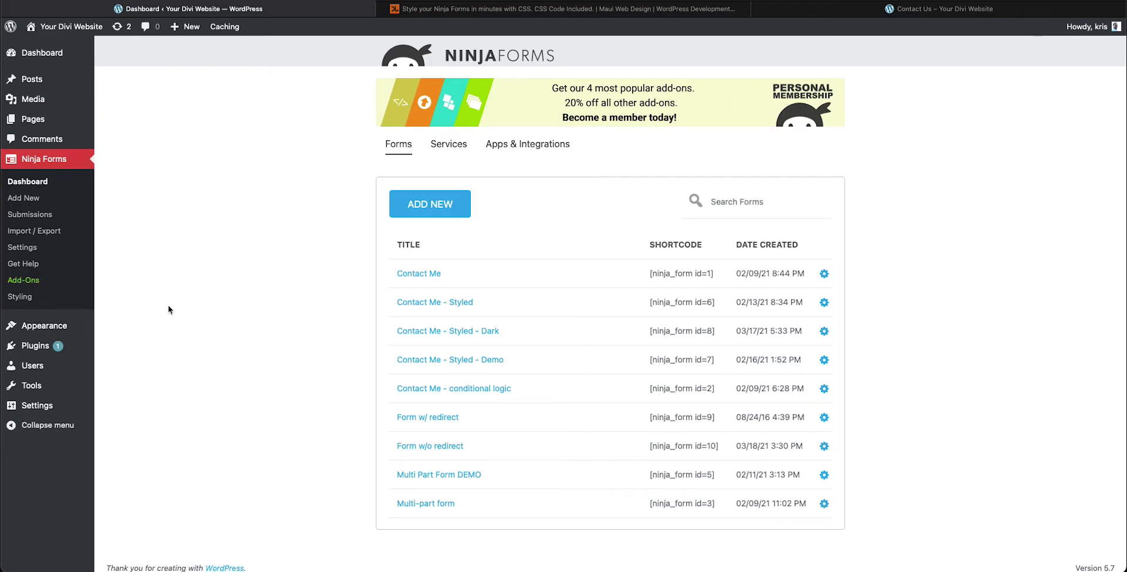
left_click(21, 248)
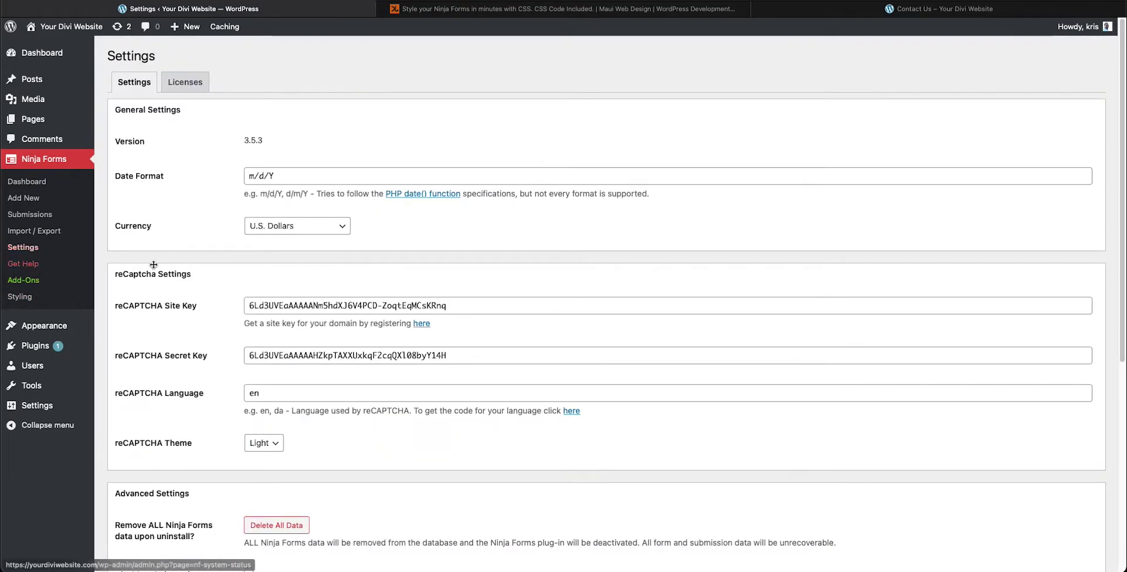
scroll(181, 275, "down", 1)
scroll(182, 279, "down", 3)
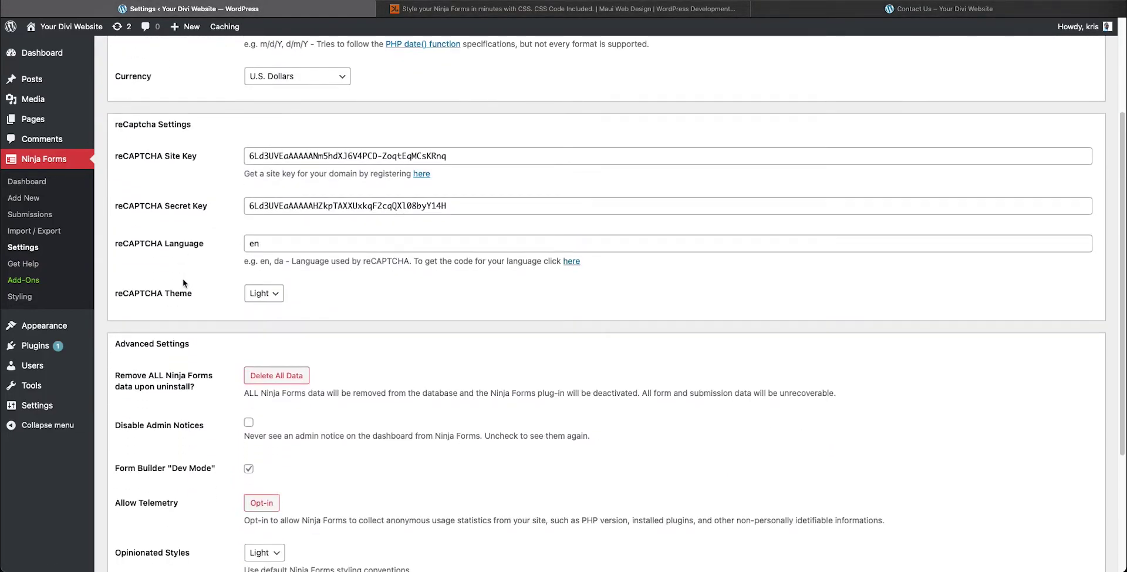
scroll(183, 284, "down", 2)
scroll(183, 283, "up", 1)
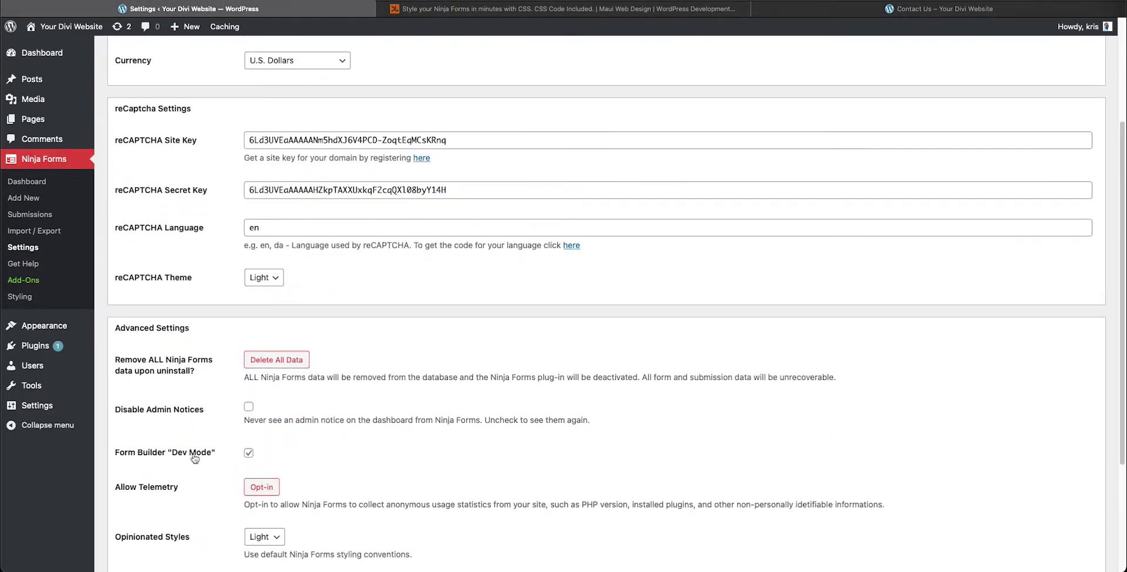
scroll(244, 461, "down", 3)
scroll(245, 461, "down", 1)
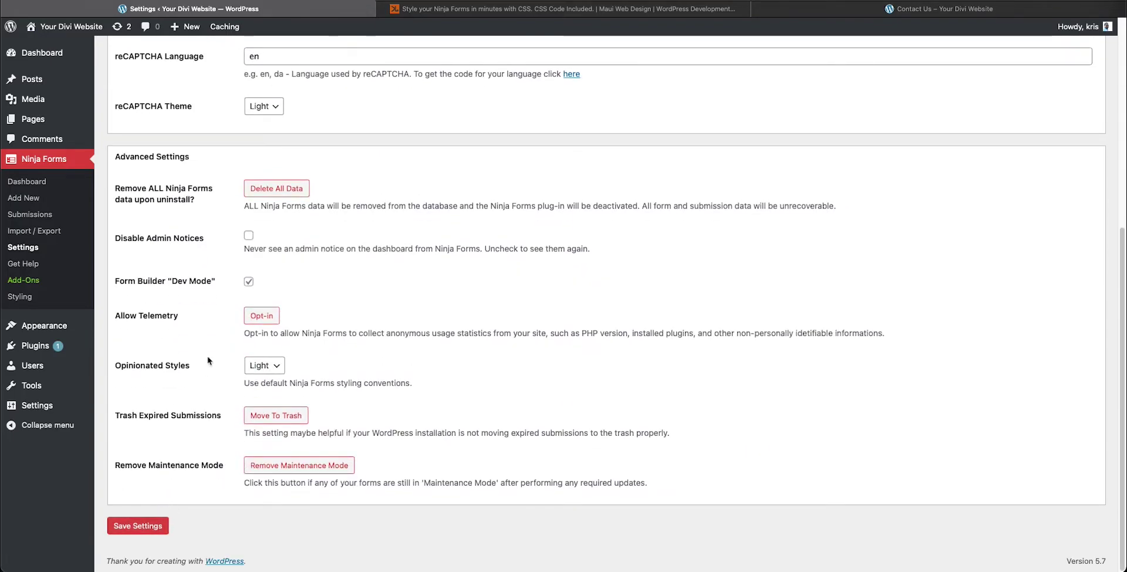
left_click(35, 182)
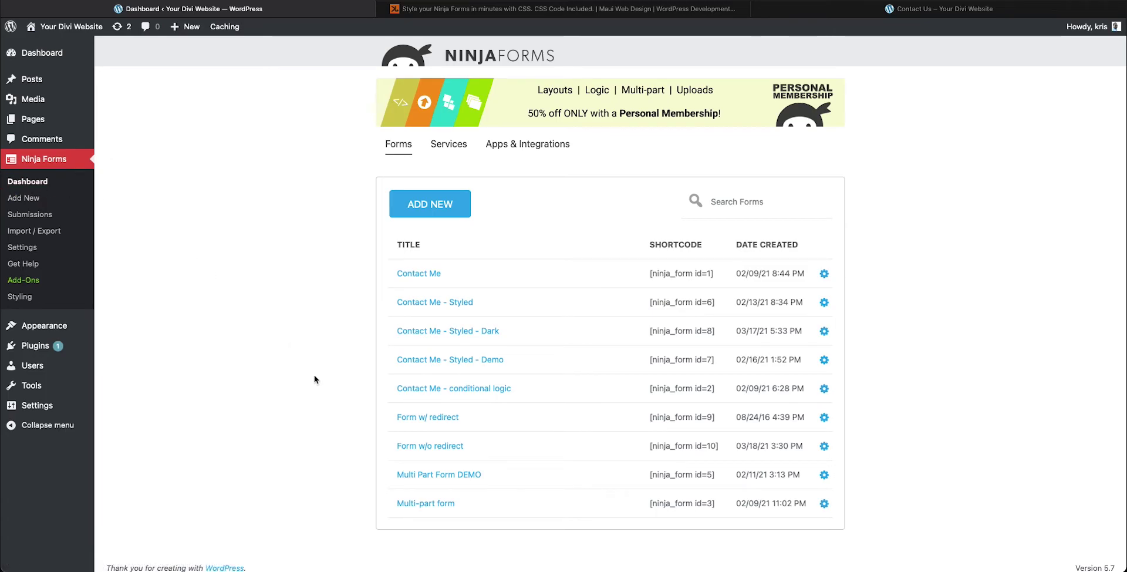
- Open the Contact Me - Styled form in the builder and show its Advanced tab
scroll(317, 378, "down", 1)
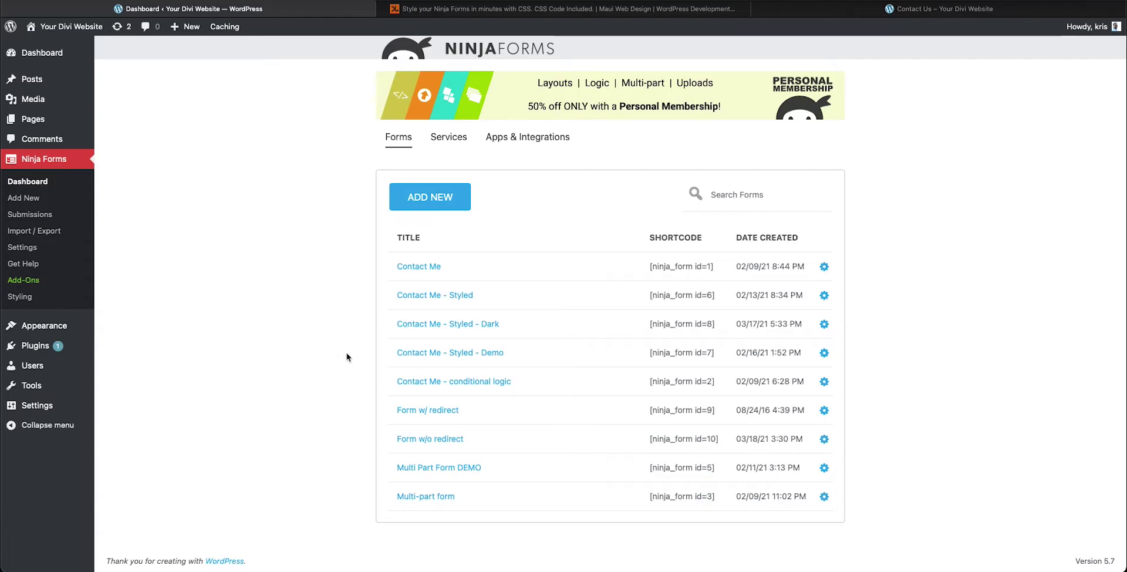
left_click(408, 296)
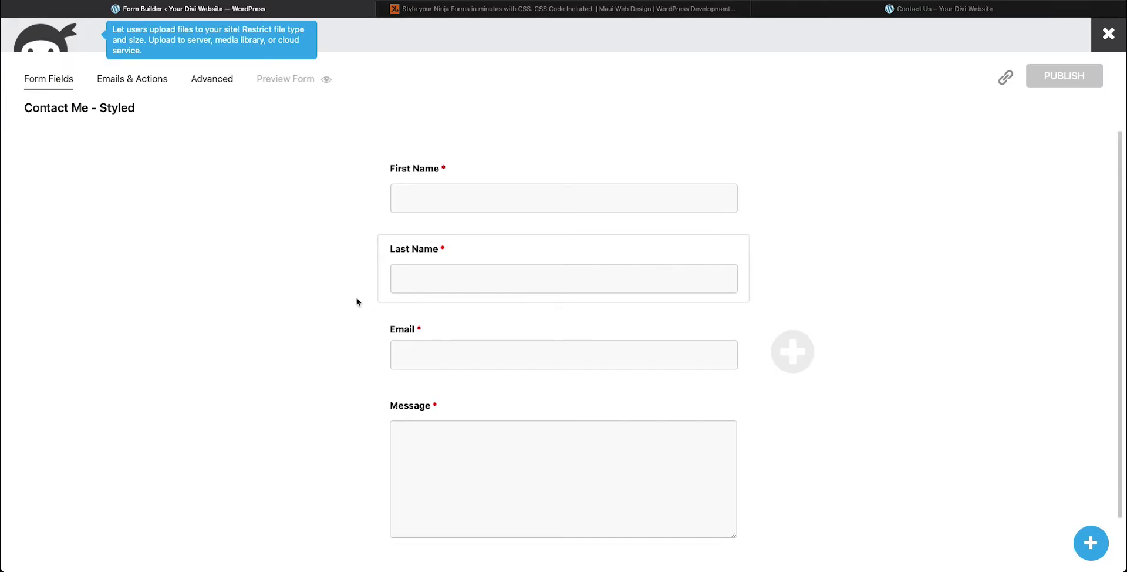
left_click(228, 83)
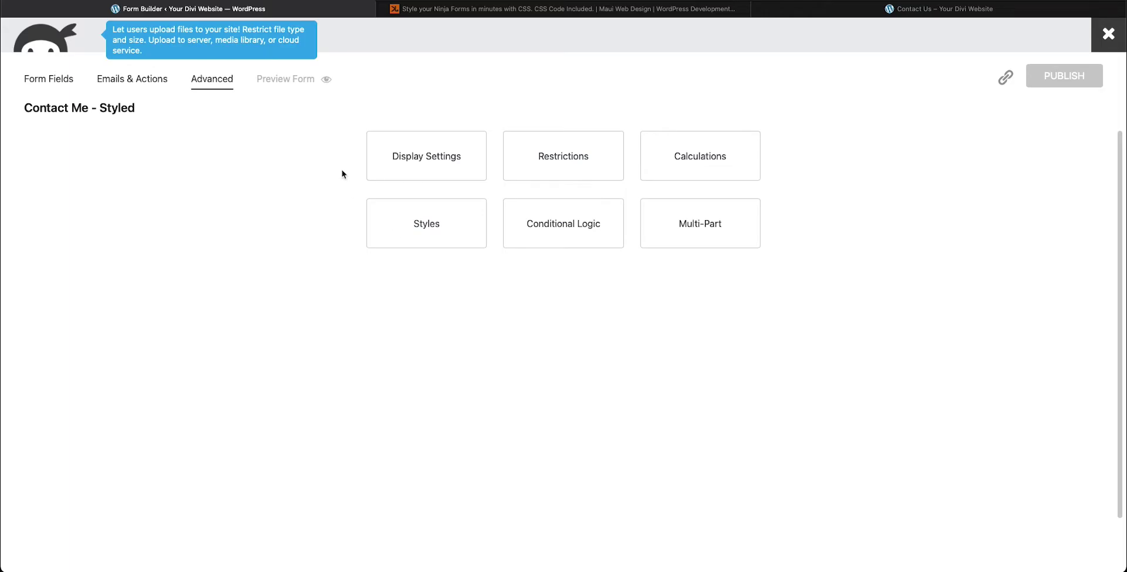
- Confirm the Display Settings wrapper class reads contact-styled, then close the panel
left_click(392, 164)
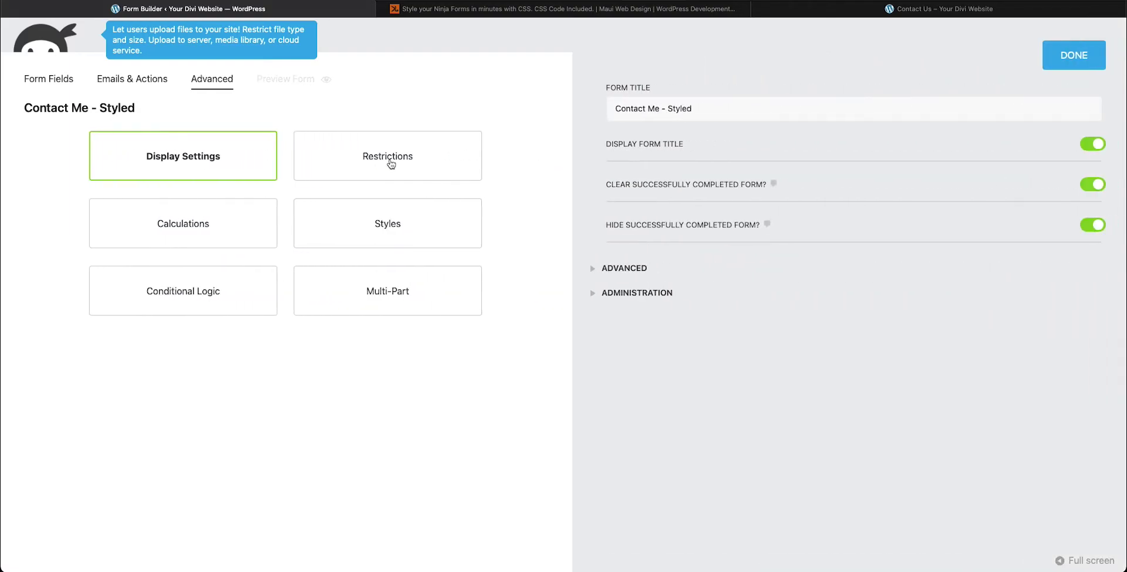
left_click(585, 270)
scroll(646, 328, "down", 1)
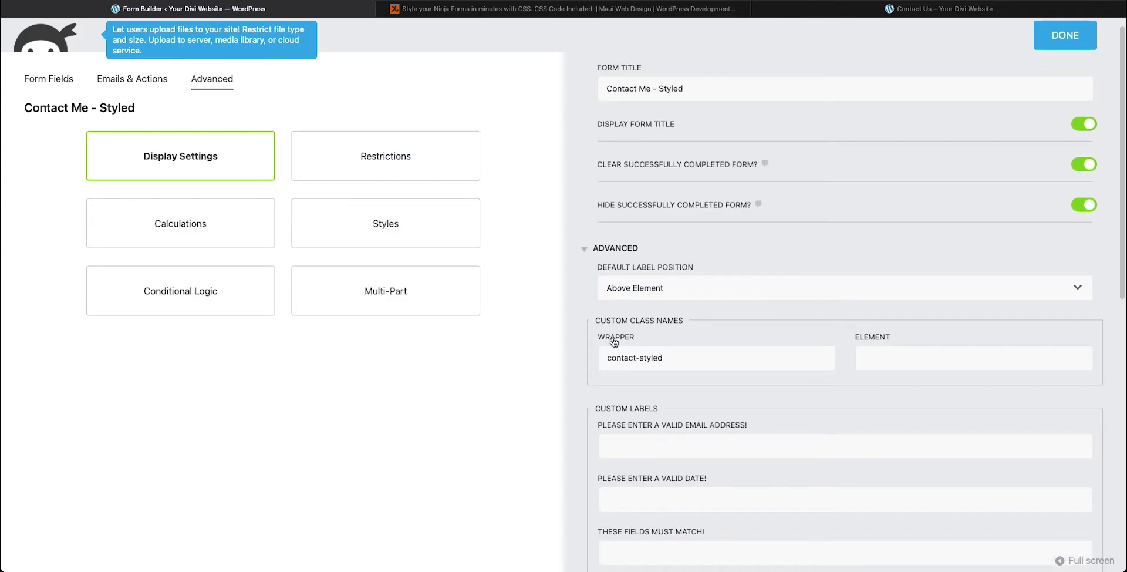
left_click_drag(672, 361, 594, 361)
left_click(667, 362)
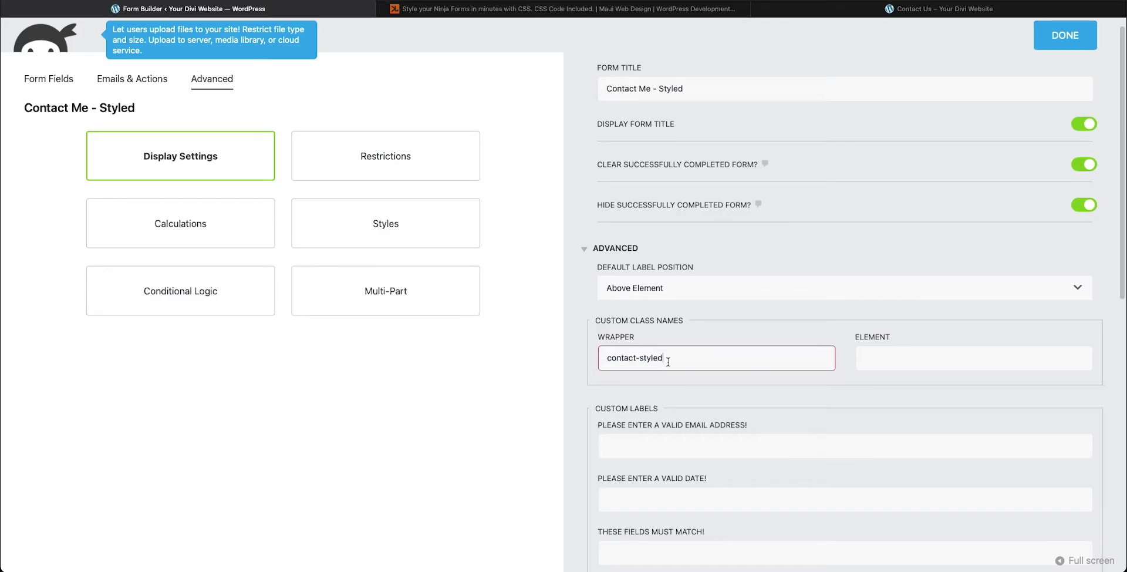
left_click(1057, 43)
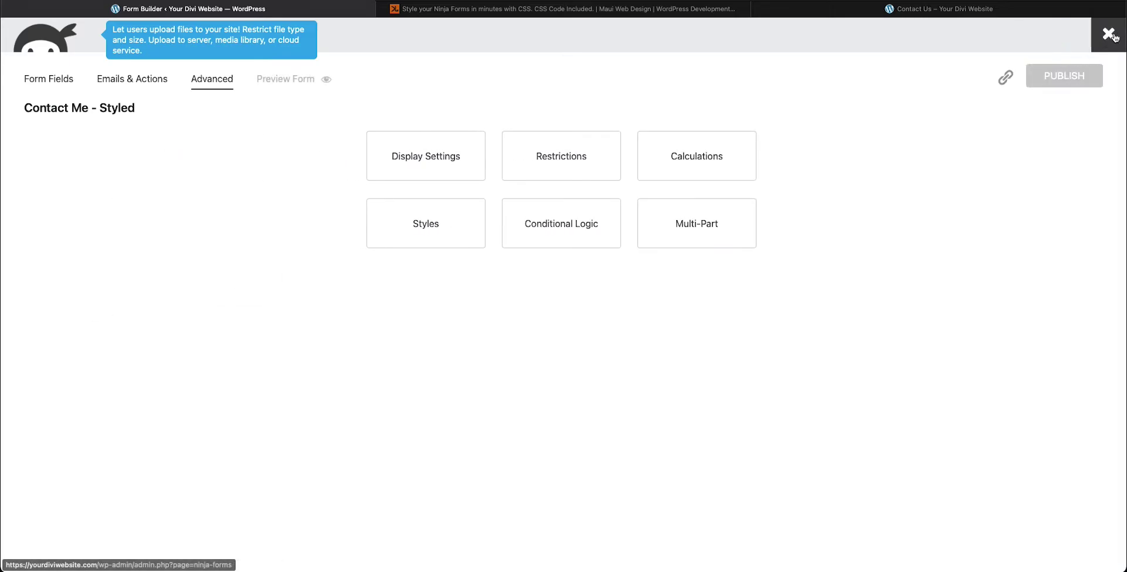
left_click(70, 81)
- Select the entire contact-styled CSS code block in the Ninja Forms styling article
left_click(662, 10)
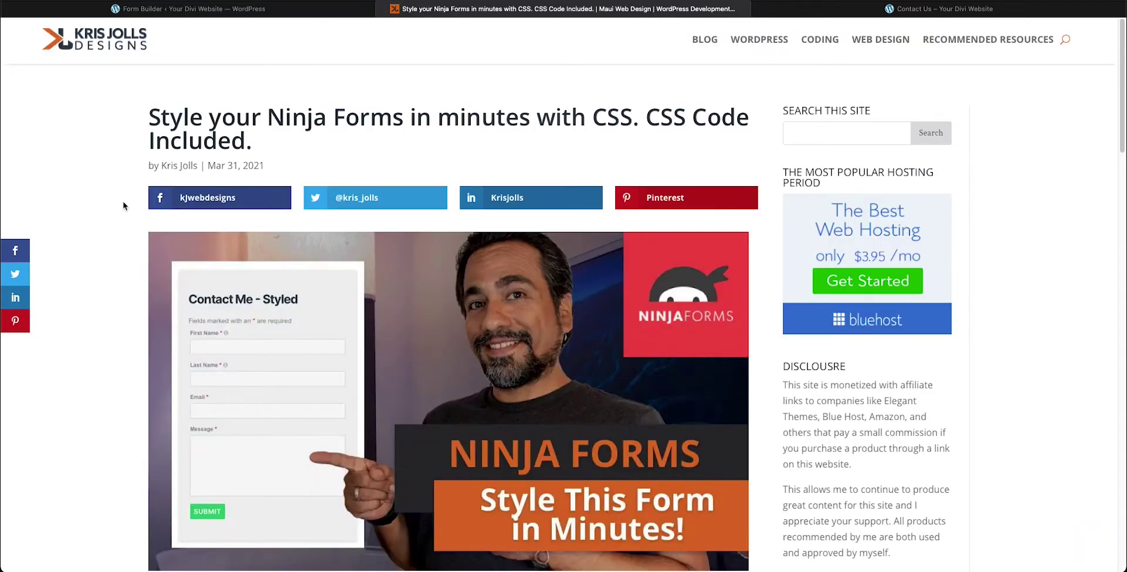
scroll(125, 209, "down", 2)
scroll(125, 208, "down", 2)
scroll(124, 208, "down", 2)
scroll(124, 208, "down", 2)
scroll(125, 207, "down", 2)
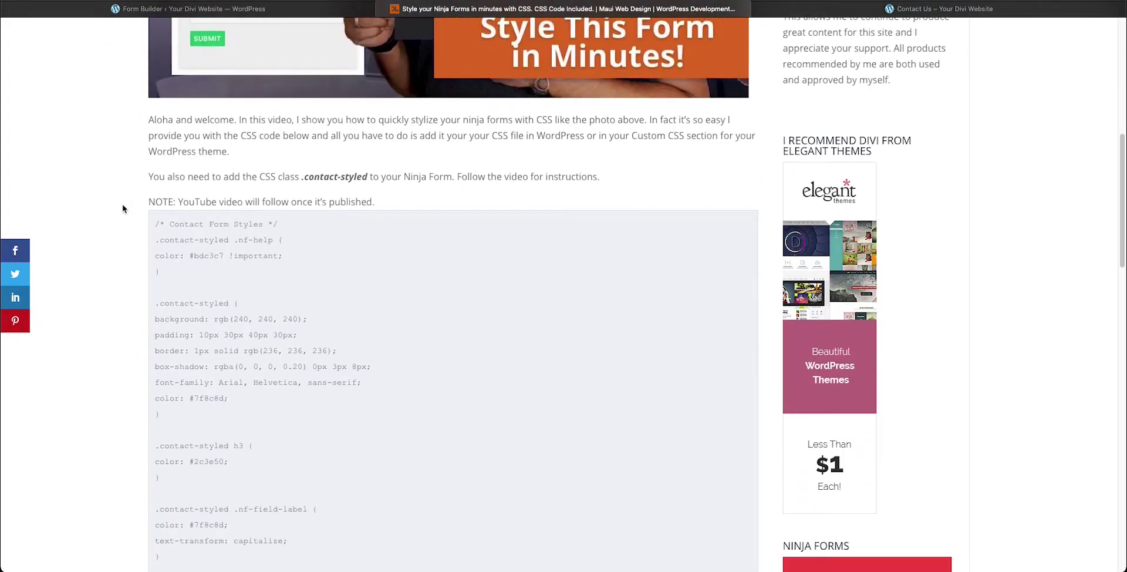
left_click_drag(160, 238, 156, 238)
left_click_drag(159, 240, 157, 241)
left_click(357, 11)
scroll(171, 272, "down", 1)
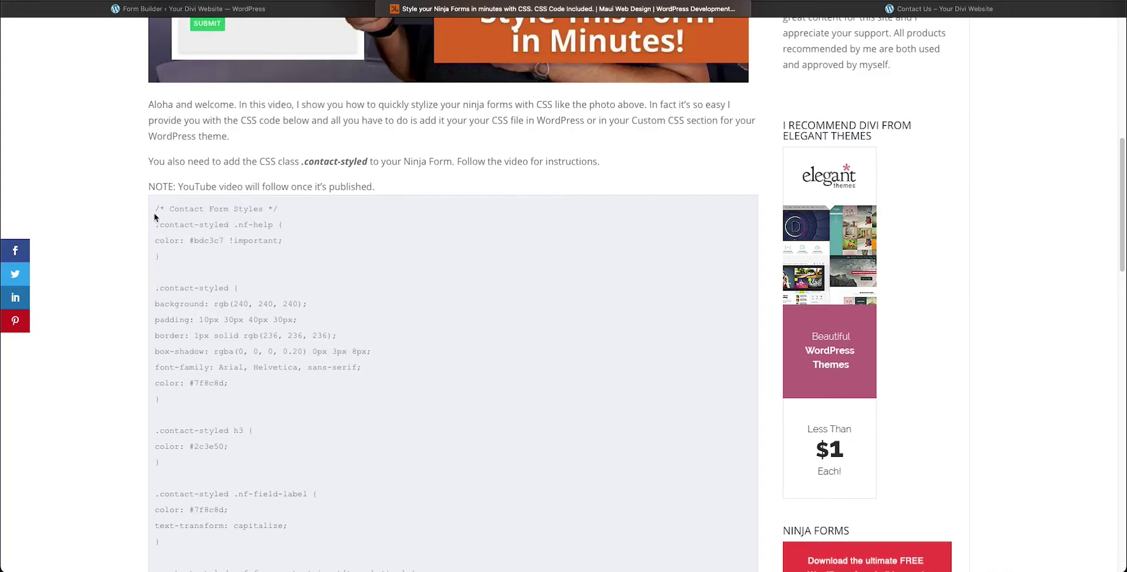
mouse_move(157, 206)
left_mouse_down()
mouse_move(178, 320)
mouse_move(331, 445)
left_mouse_up()
left_click(189, 7)
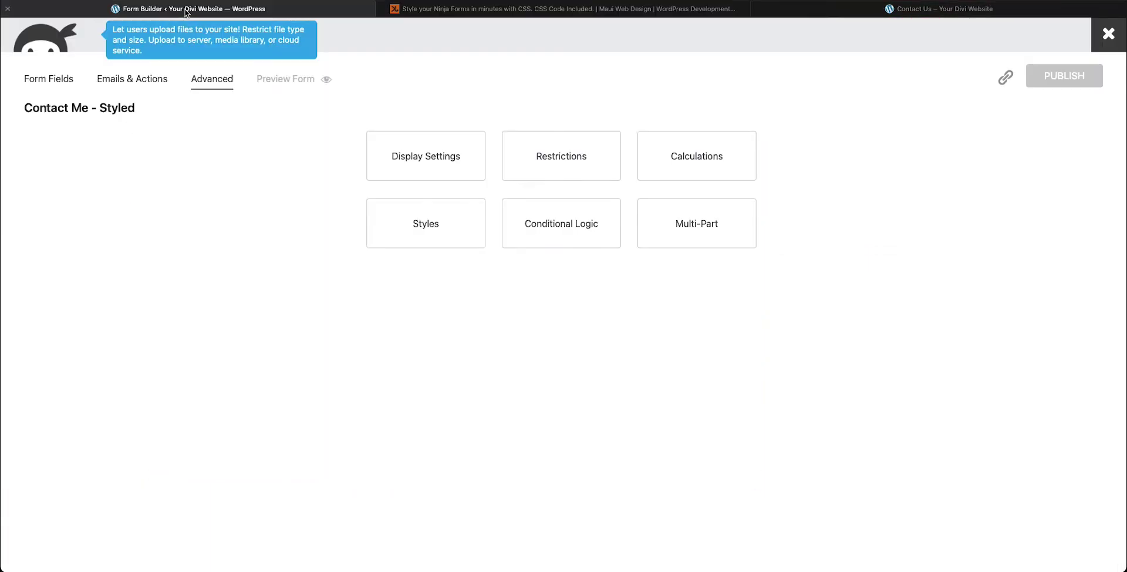
- Go to the Customizer's Additional CSS editor and scroll to the end of the existing CSS
left_click(1095, 34)
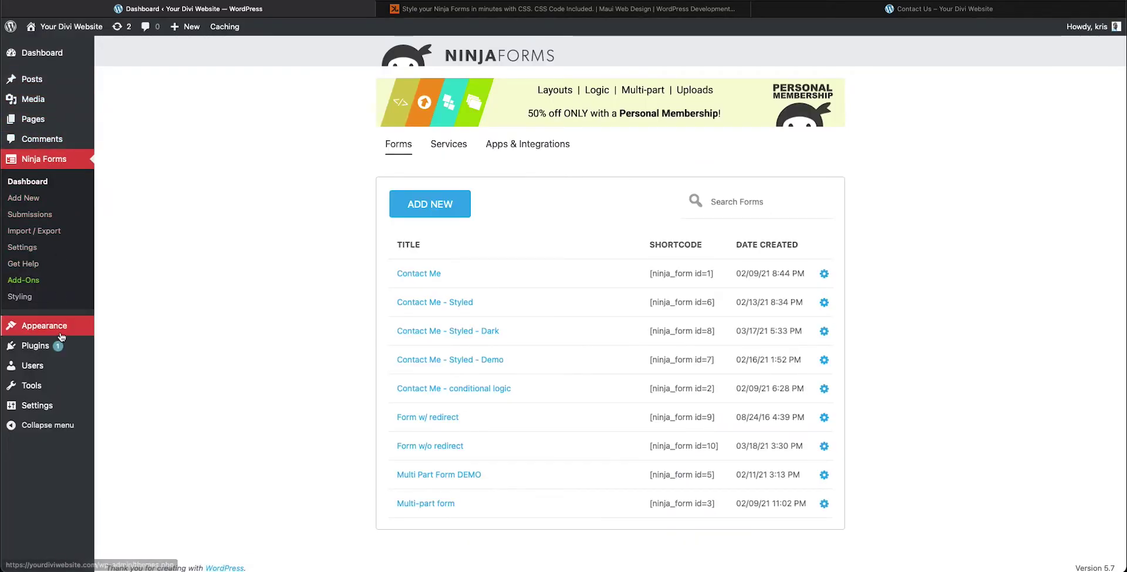
mouse_move(44, 325)
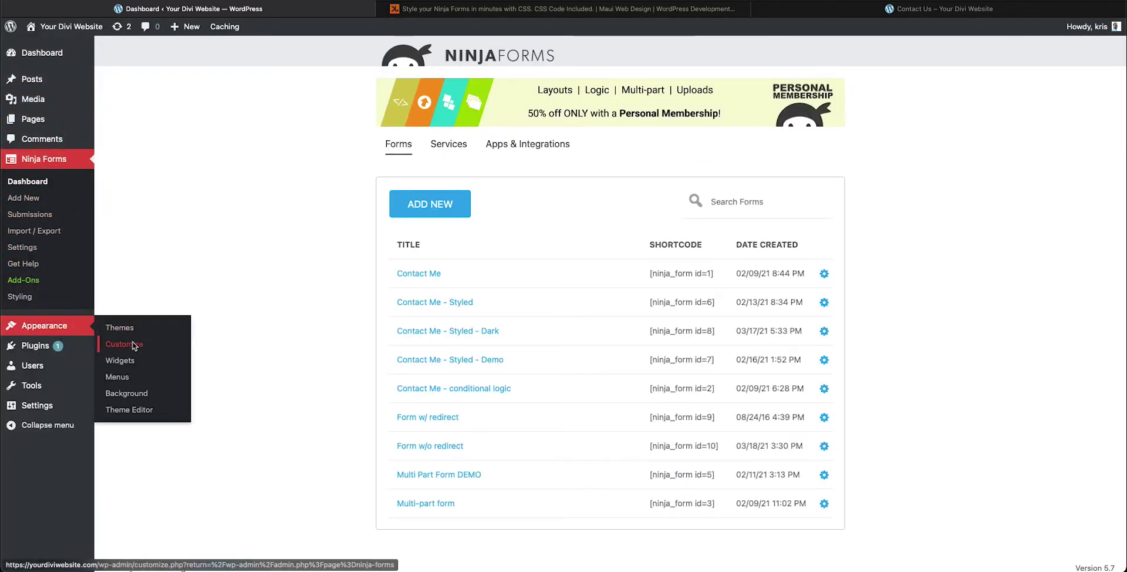
left_click(133, 345)
left_click(135, 401)
scroll(136, 397, "down", 3)
scroll(136, 397, "down", 5)
scroll(136, 397, "down", 5)
scroll(136, 394, "down", 4)
scroll(135, 393, "down", 5)
scroll(136, 394, "down", 3)
scroll(135, 392, "down", 6)
scroll(135, 389, "down", 5)
- Paste the contact-styled CSS after a blank line at the end and publish it
left_click(172, 503)
key("Return")
key("Return")
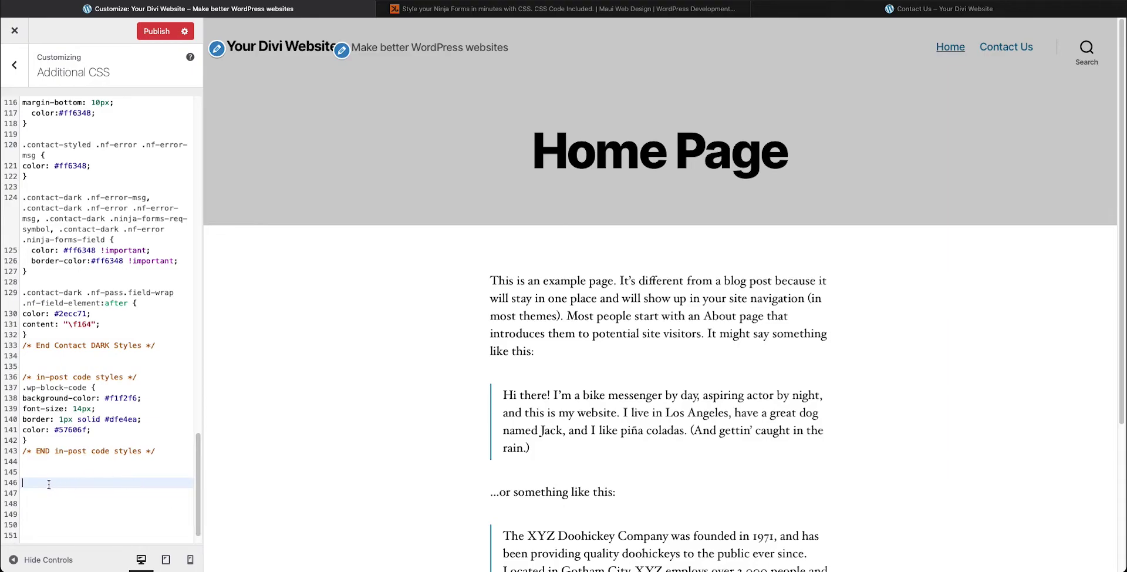
key("ctrl+v")
scroll(80, 488, "down", 3)
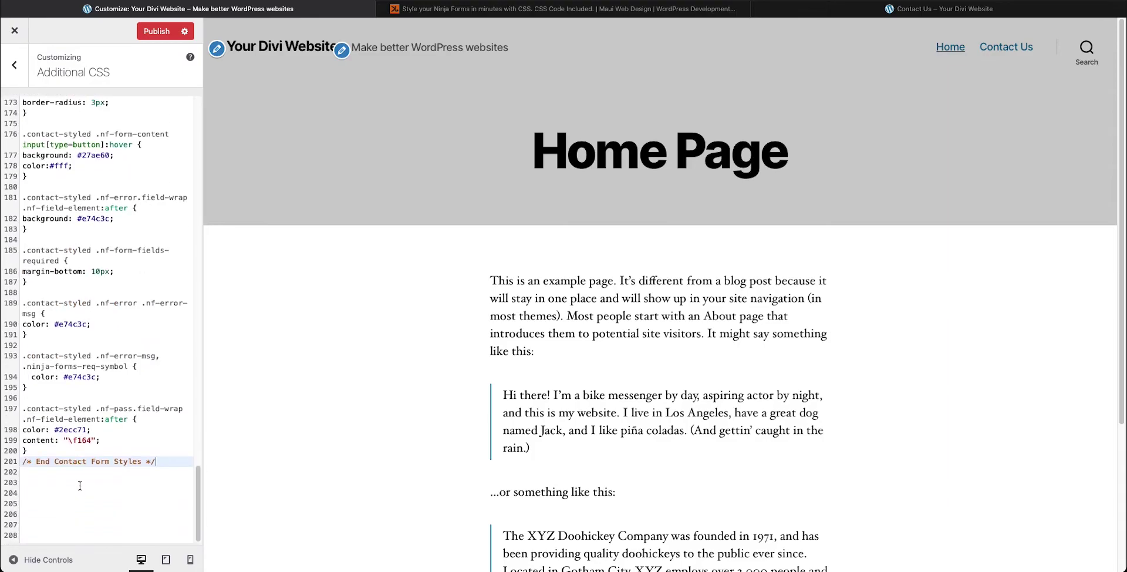
scroll(79, 486, "up", 4)
scroll(80, 486, "up", 3)
scroll(80, 486, "up", 3)
left_click(154, 31)
- Show the Contact Us page in the Customizer preview and scroll through its forms
left_click(997, 48)
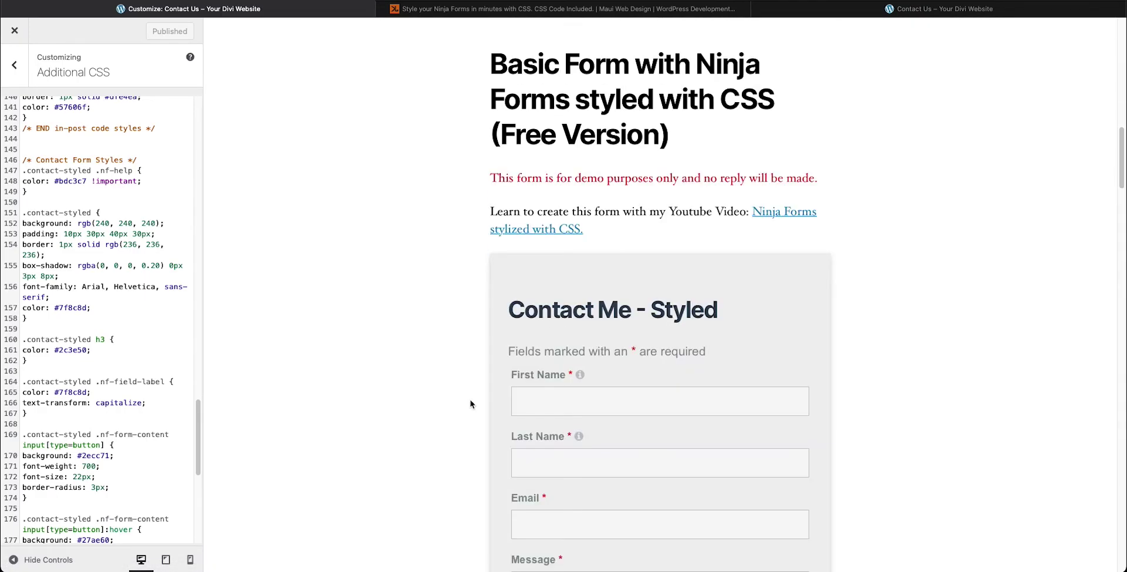
scroll(552, 394, "down", 2)
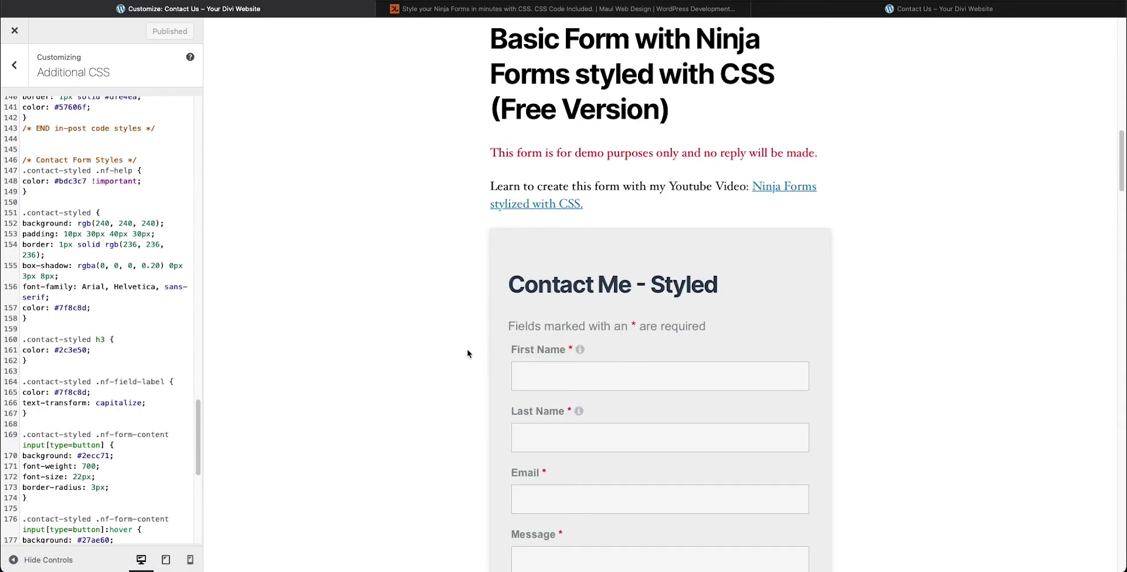
scroll(468, 352, "down", 1)
scroll(469, 354, "down", 1)
scroll(470, 355, "down", 1)
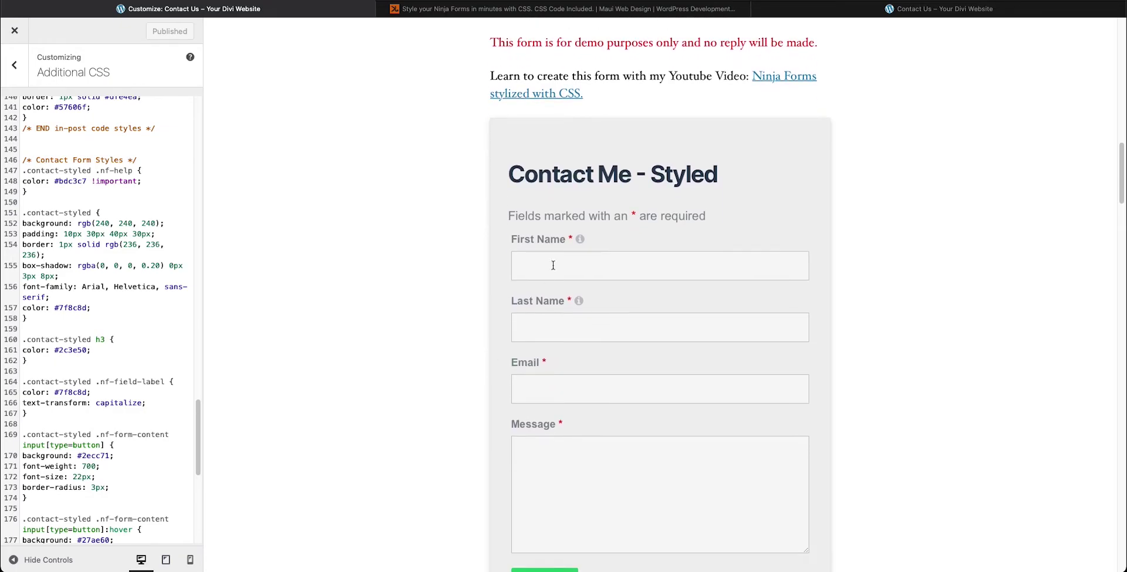
scroll(470, 326, "up", 1)
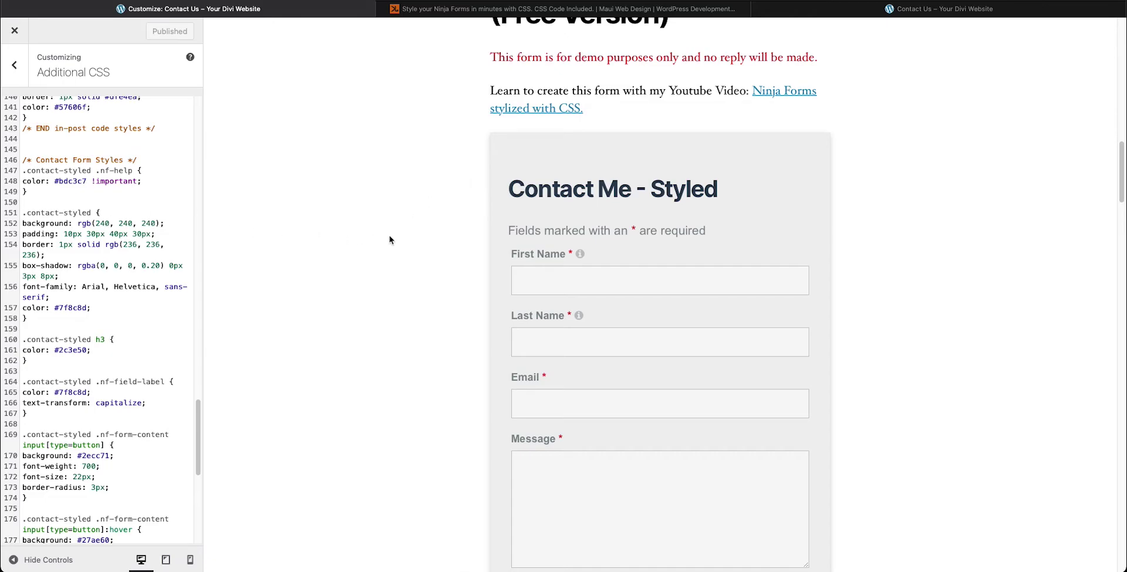
scroll(564, 286, "up", 3)
scroll(564, 286, "up", 3)
scroll(564, 286, "up", 3)
scroll(564, 286, "up", 3)
scroll(564, 286, "up", 2)
scroll(564, 284, "up", 1)
scroll(561, 259, "up", 2)
scroll(557, 238, "up", 2)
scroll(557, 236, "down", 1)
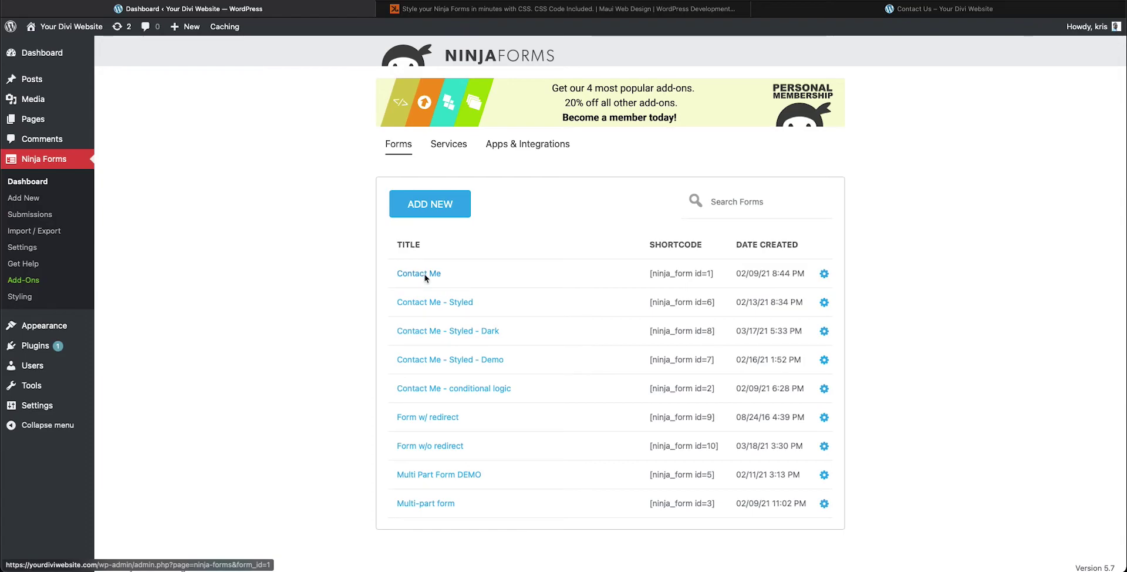
- Set the Contact Me form's Display Settings wrapper class to contact-styled, then view Contact Us
left_click(425, 276)
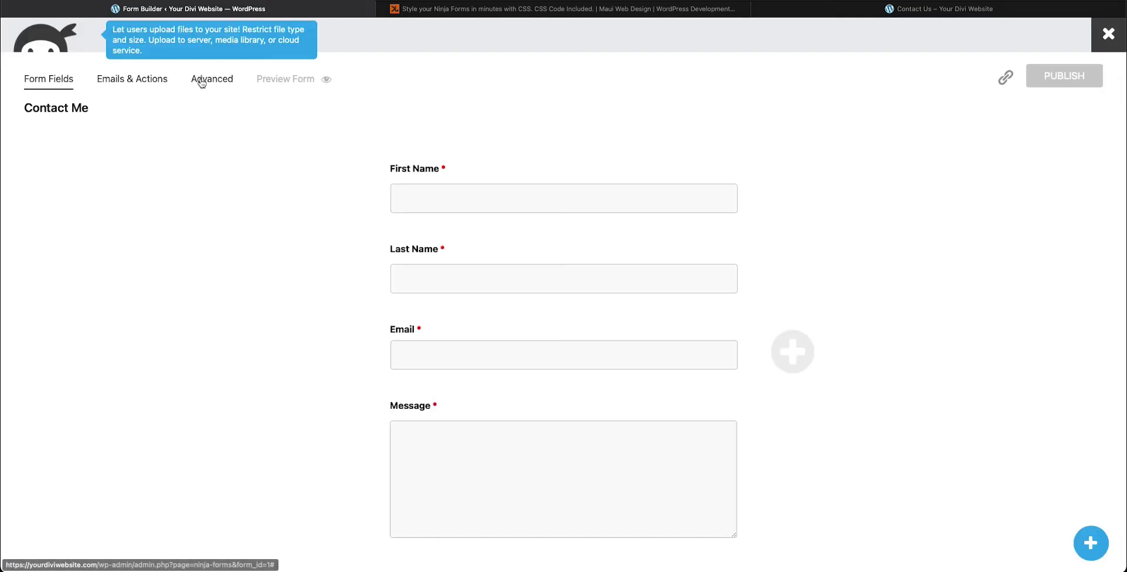
left_click(210, 81)
left_click(382, 165)
left_click(627, 270)
left_click(658, 378)
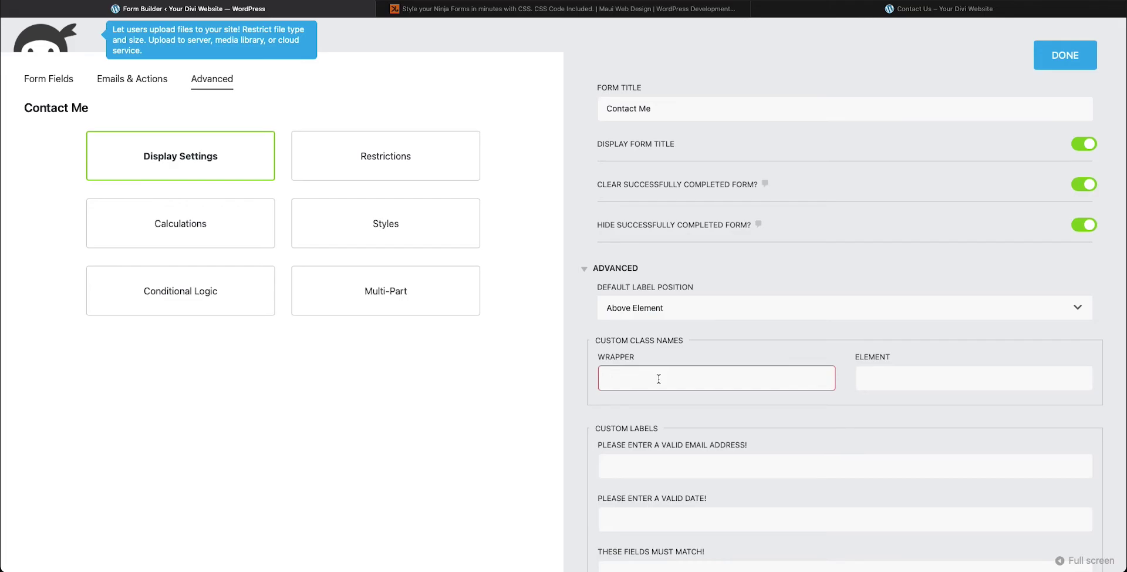
type("contac")
type("t-styled")
left_click(1070, 57)
left_click(821, 13)
scroll(471, 240, "up", 5)
- Scroll between the Contact Me and Contact Me - Styled forms to compare their grey cards
scroll(472, 253, "up", 5)
scroll(478, 275, "up", 5)
scroll(479, 275, "up", 5)
scroll(478, 275, "up", 3)
scroll(479, 277, "down", 3)
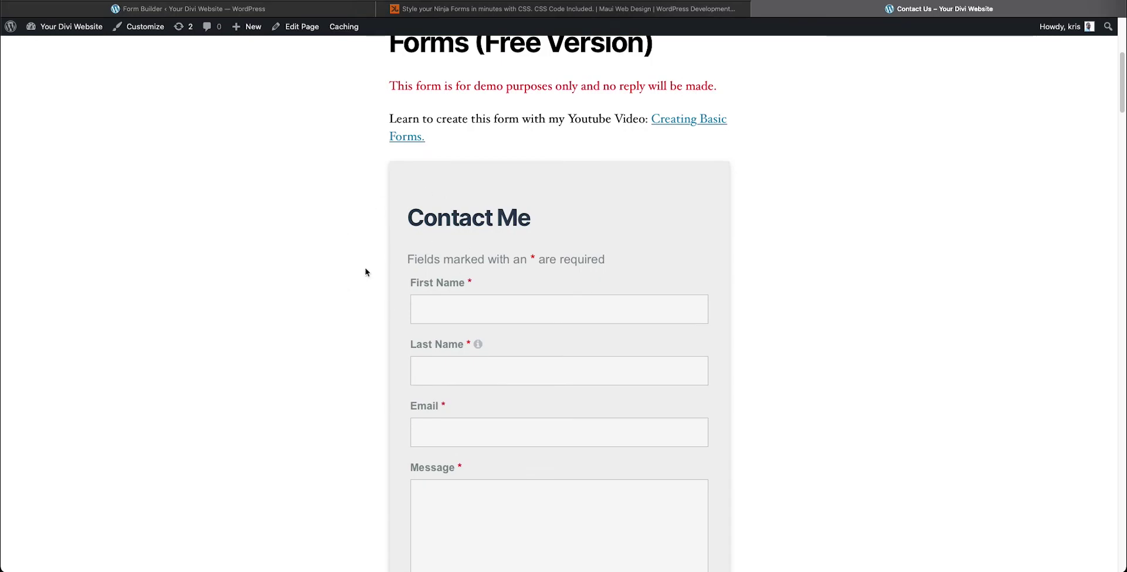
scroll(366, 272, "down", 3)
scroll(365, 272, "down", 3)
scroll(366, 272, "down", 5)
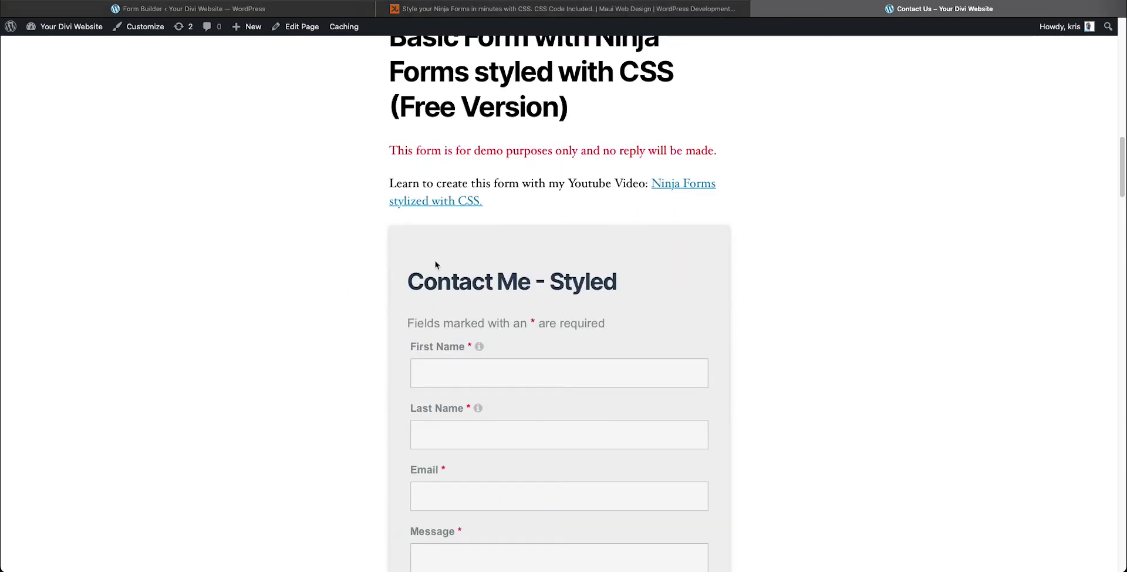
scroll(379, 283, "up", 10)
scroll(379, 283, "up", 5)
scroll(377, 283, "down", 2)
scroll(375, 282, "down", 1)
- Delete the Contact Me form's contact-styled wrapper class and publish the form
left_click(334, 9)
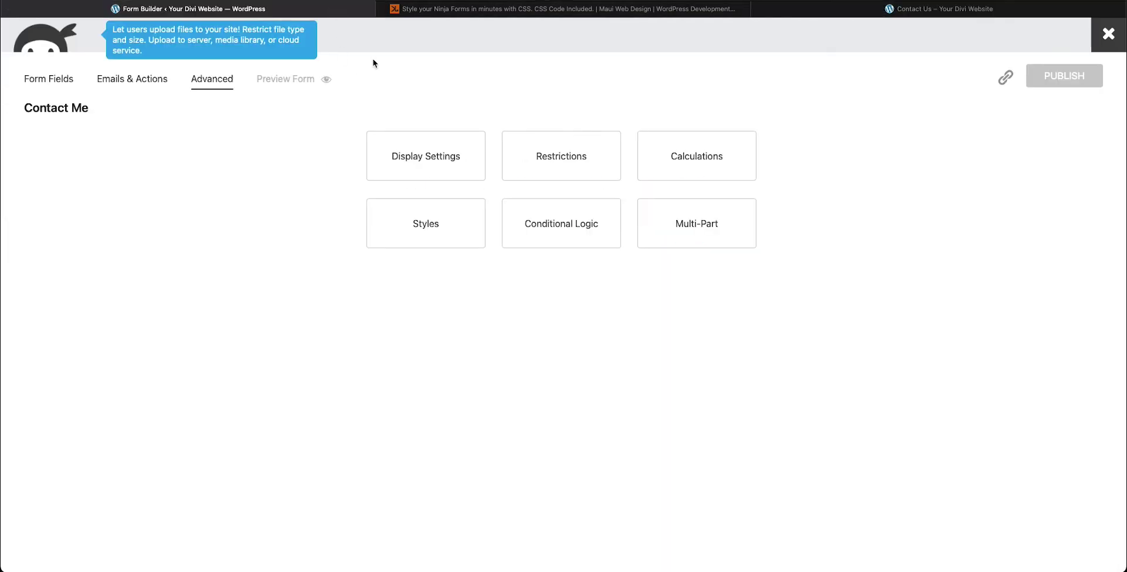
left_click(417, 151)
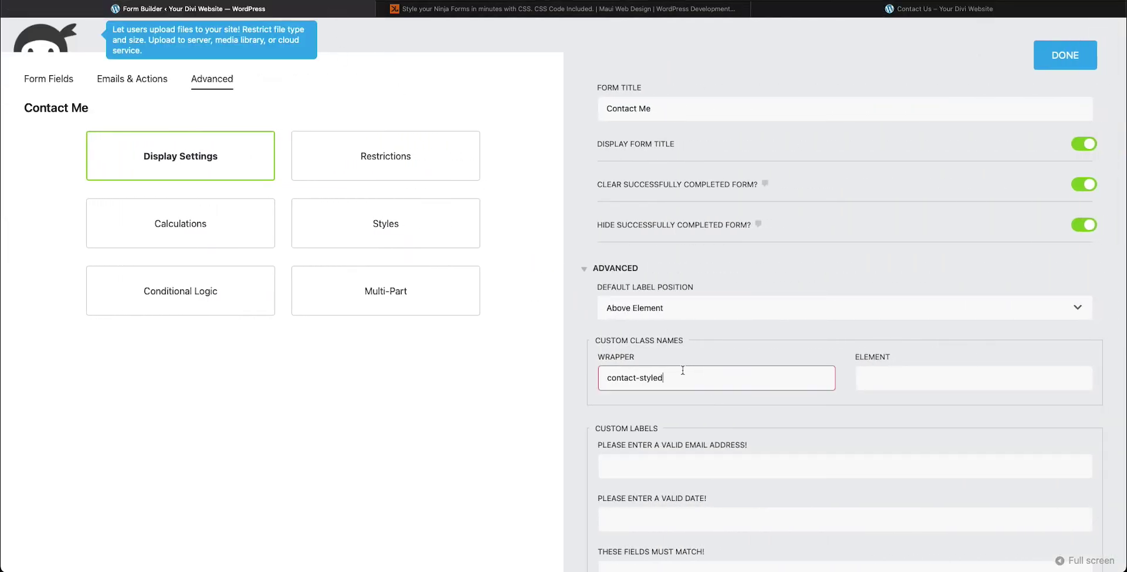
left_click_drag(734, 378, 588, 379)
key("BackSpace")
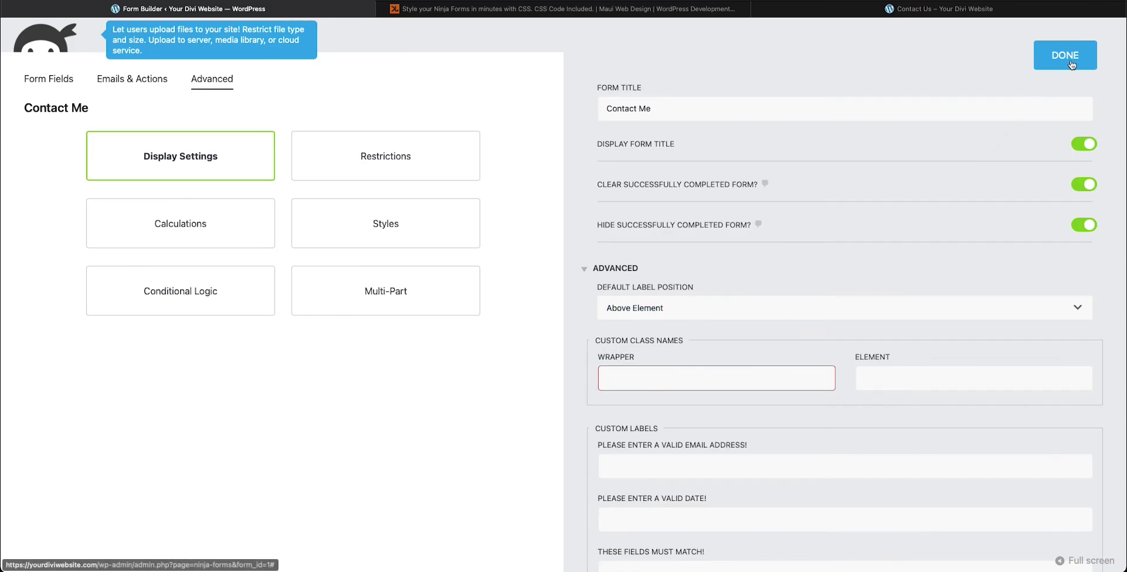
left_click(1072, 63)
left_click(1069, 73)
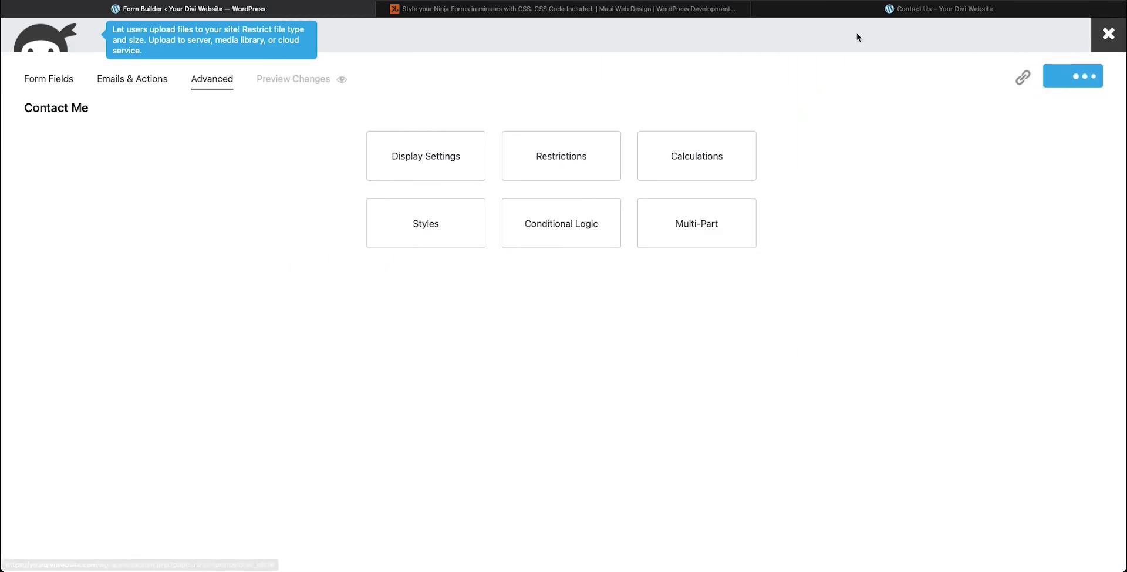
- Reload the Contact Us page and scroll down to the now-plain Contact Me form
left_click(940, 9)
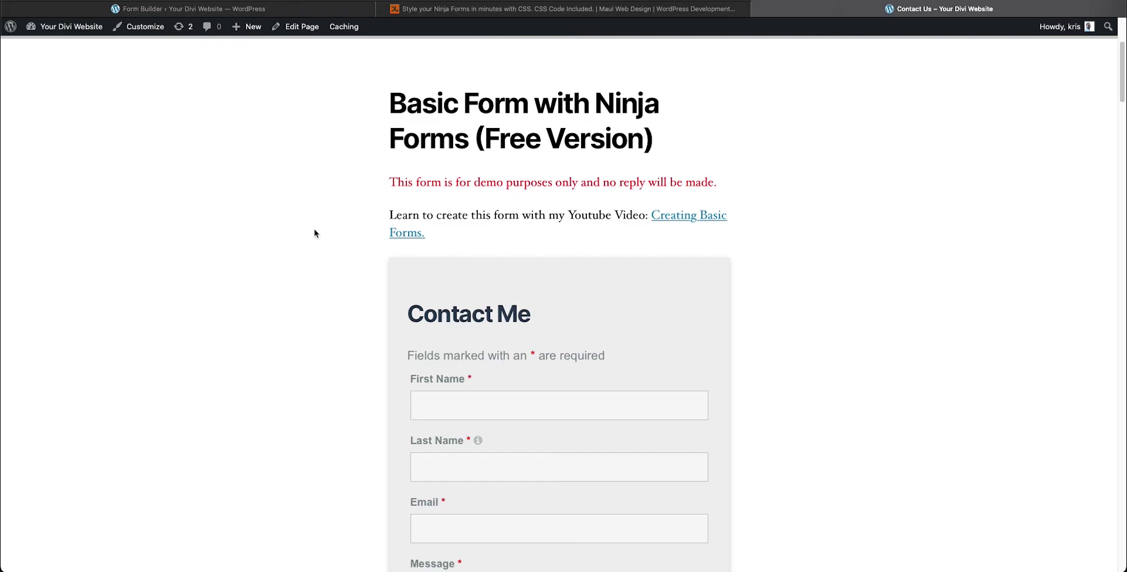
key("ctrl+r")
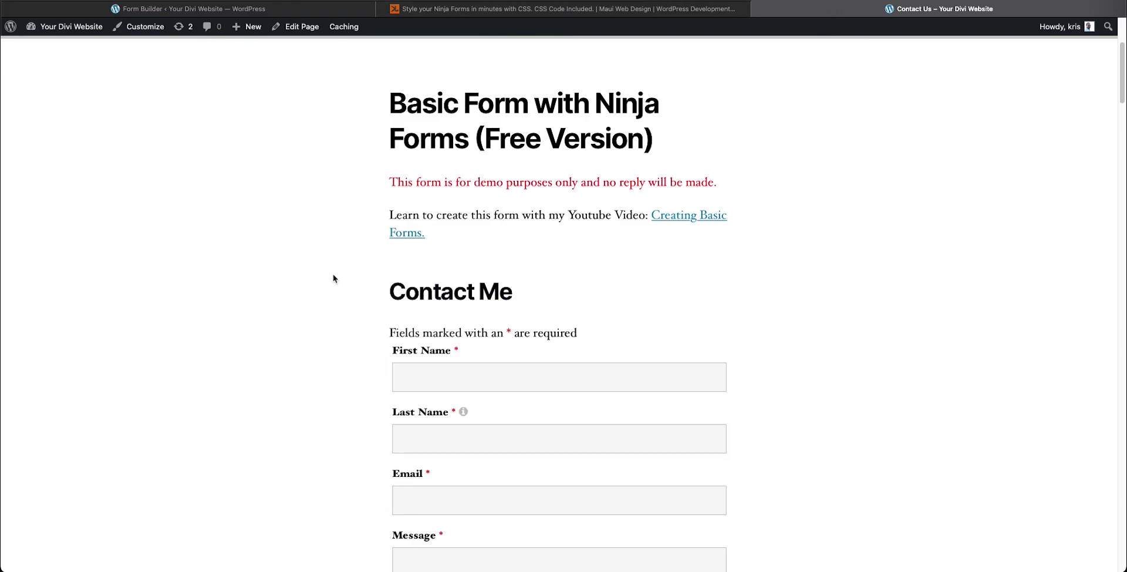
scroll(332, 346, "down", 2)
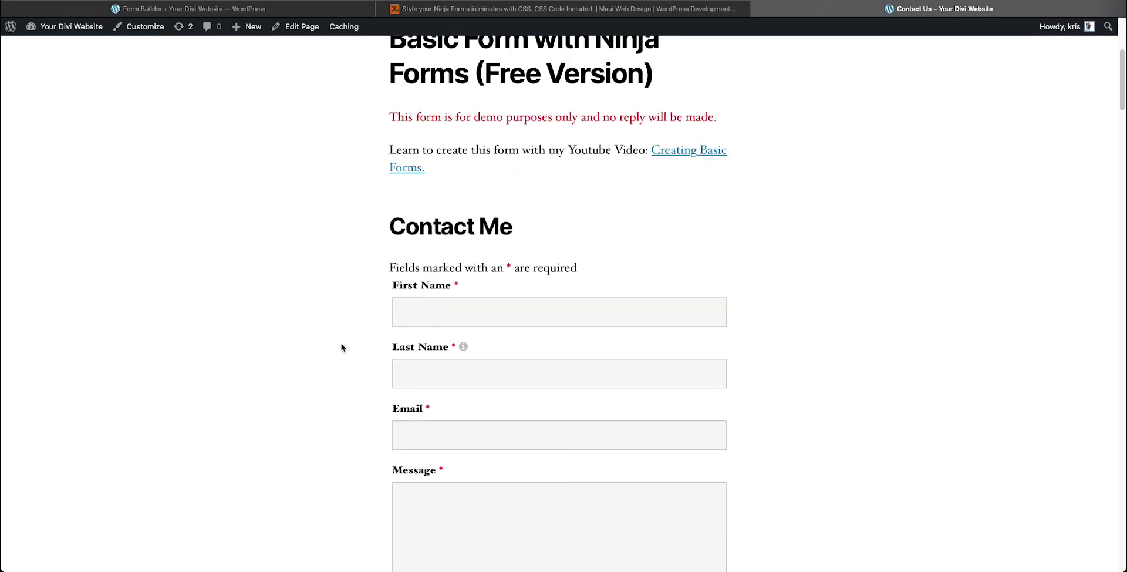
scroll(342, 346, "down", 4)
scroll(342, 346, "down", 4)
scroll(342, 346, "down", 2)
scroll(342, 346, "down", 4)
scroll(342, 346, "down", 5)
scroll(343, 346, "down", 2)
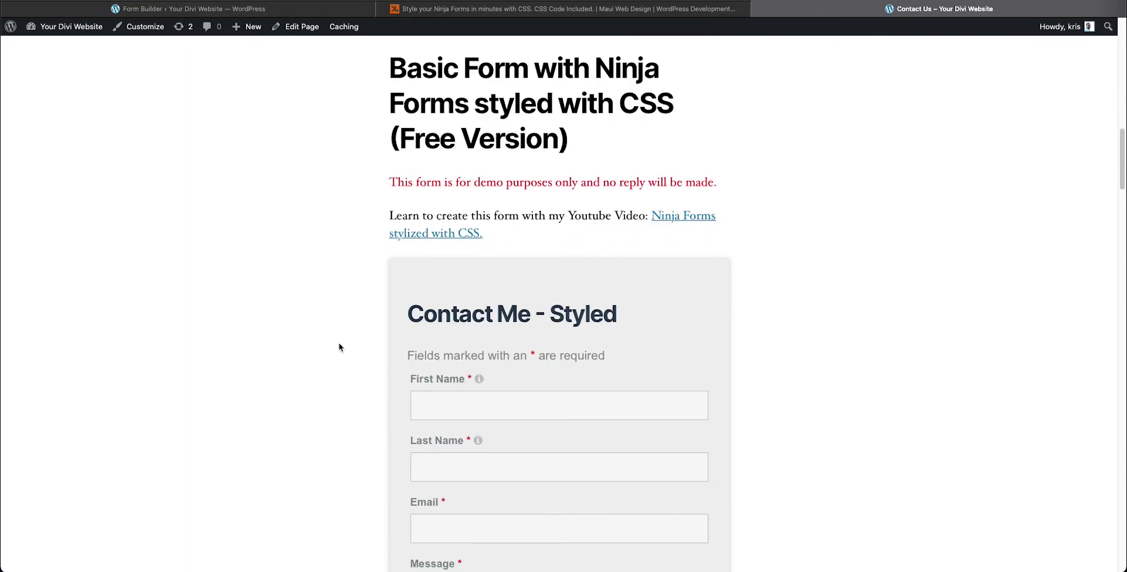
- Return to the Style your Ninja Forms post, deselect the code, and scroll up toward the title
left_click(516, 12)
left_click(282, 9)
left_click(513, 12)
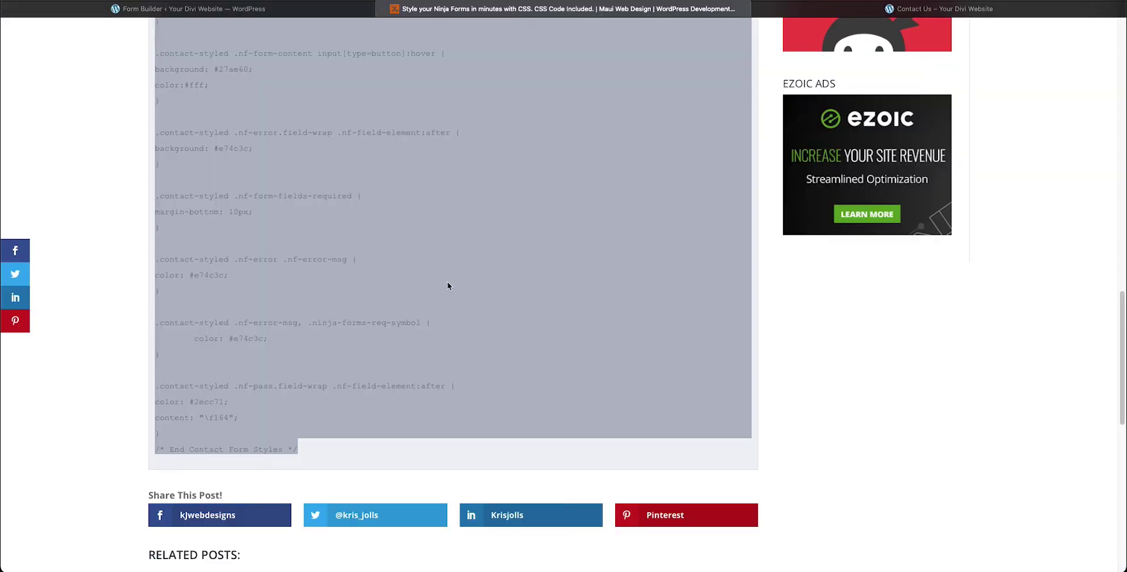
left_click(134, 148)
scroll(153, 329, "up", 10)
scroll(152, 328, "up", 10)
scroll(153, 328, "up", 5)
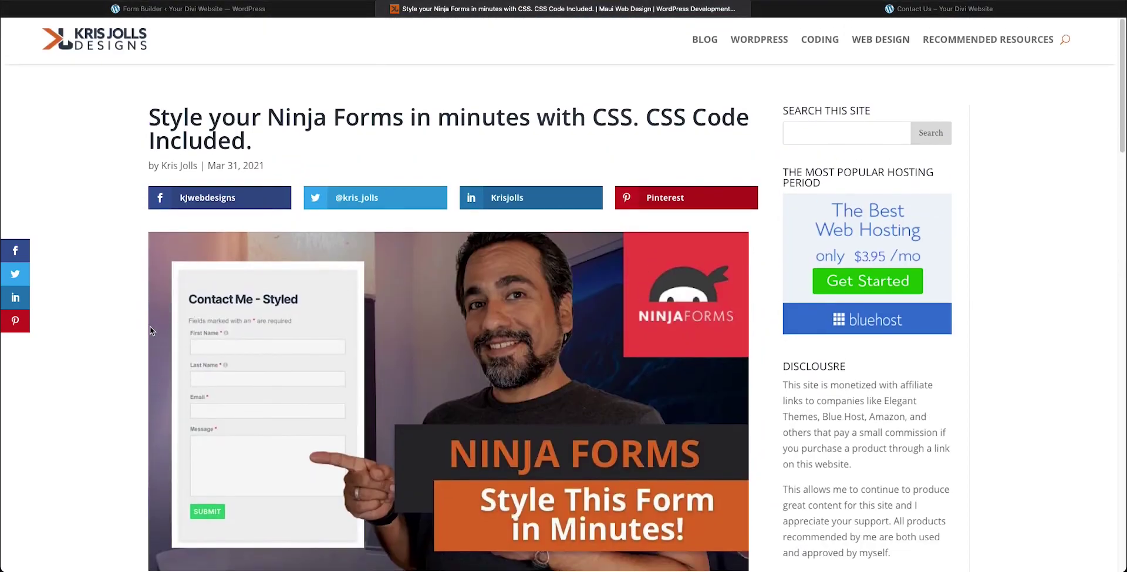